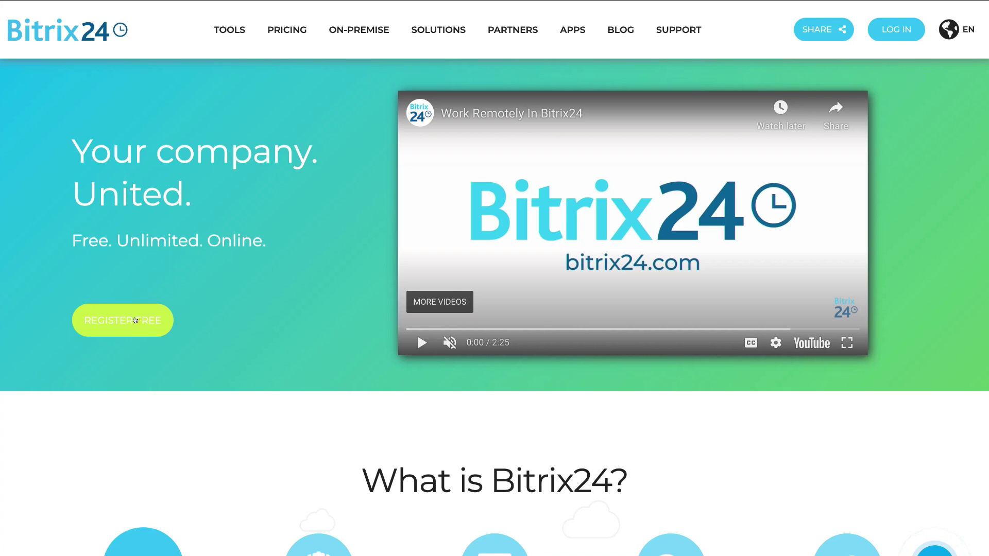
Start a free Bitrix24 registration and sign up with an existing Google account.
click(135, 320)
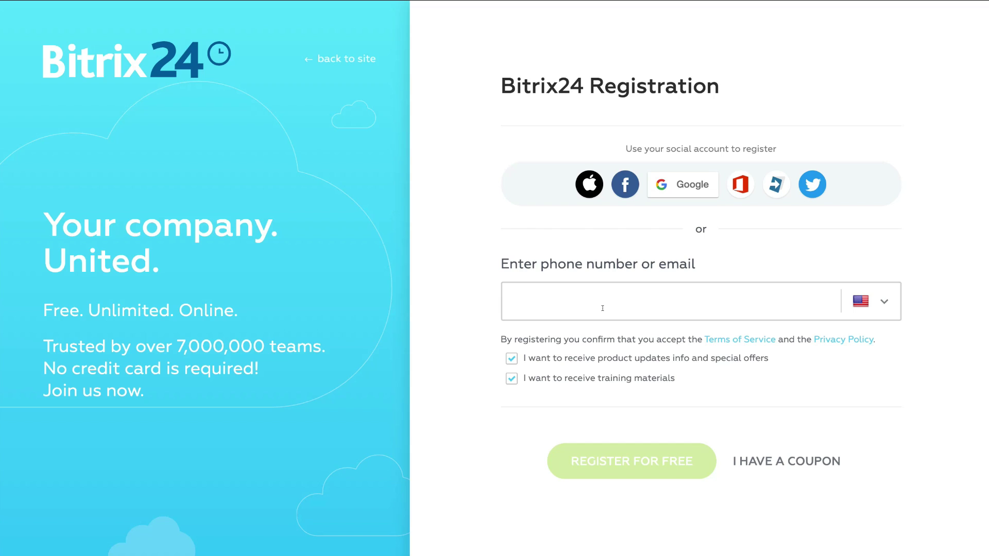
click(695, 183)
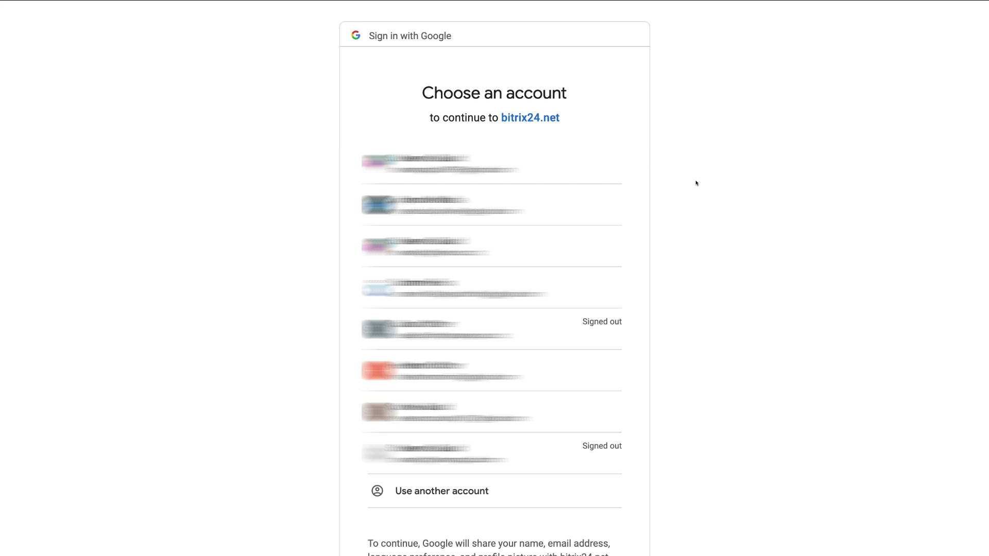
click(555, 249)
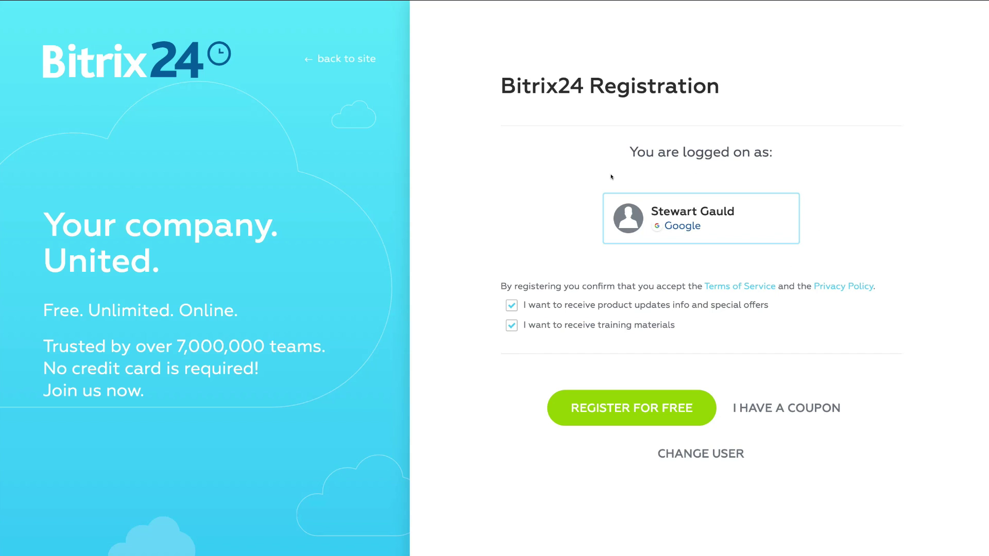
Complete the free registration without product updates or training materials, and postpone choosing the most used items.
click(512, 325)
click(511, 324)
click(511, 325)
click(511, 307)
click(654, 416)
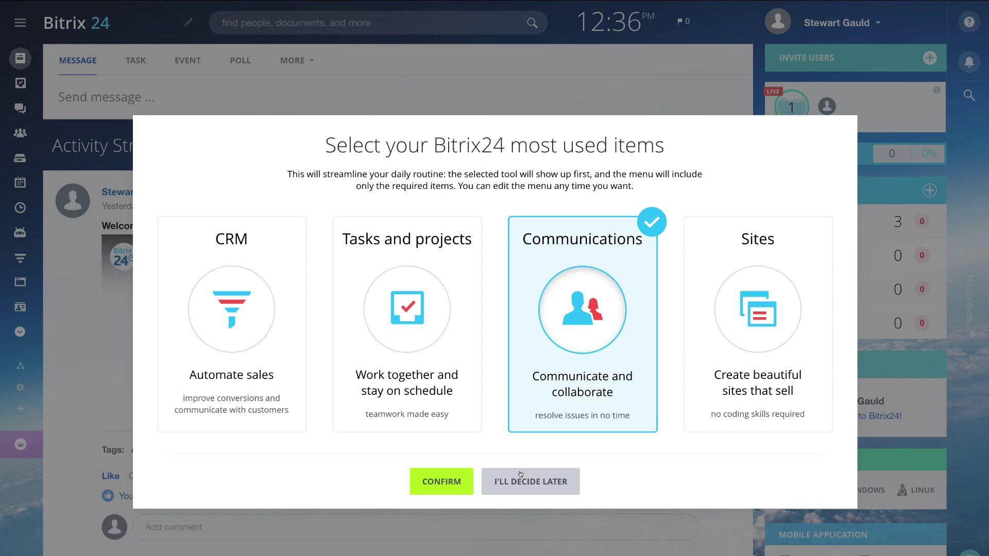
click(543, 484)
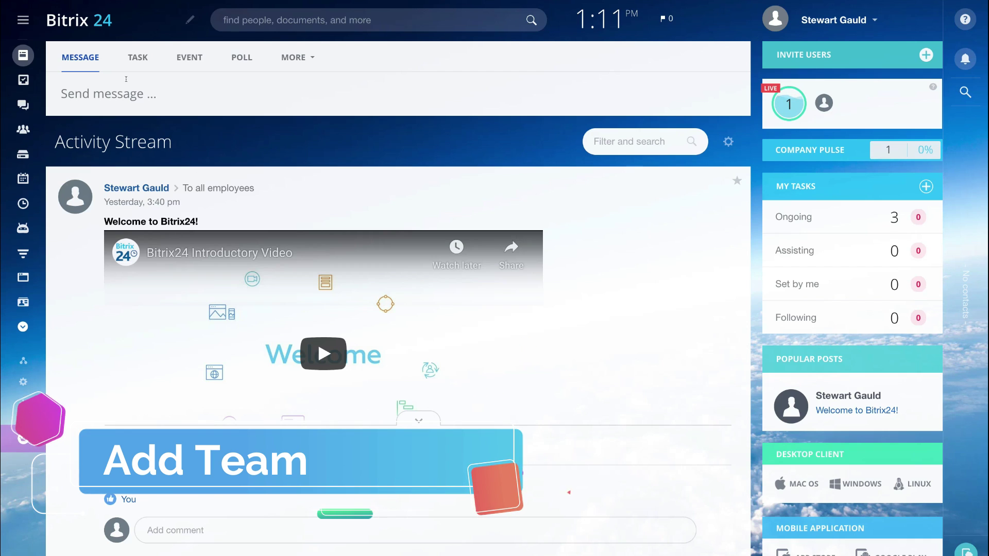
Invite two employees by email from the company structure, entering each person's email address, first name and last name.
mouse_move(16, 64)
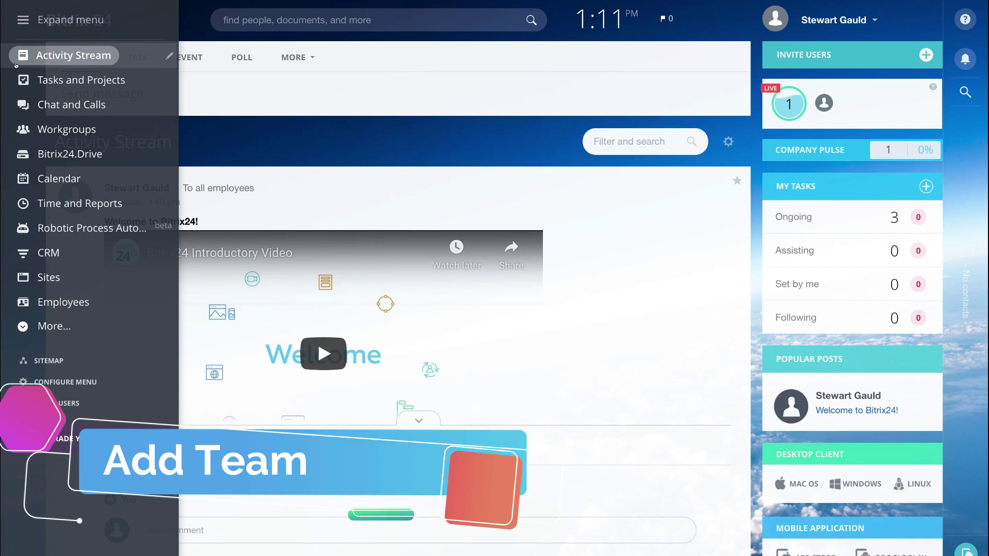
click(48, 299)
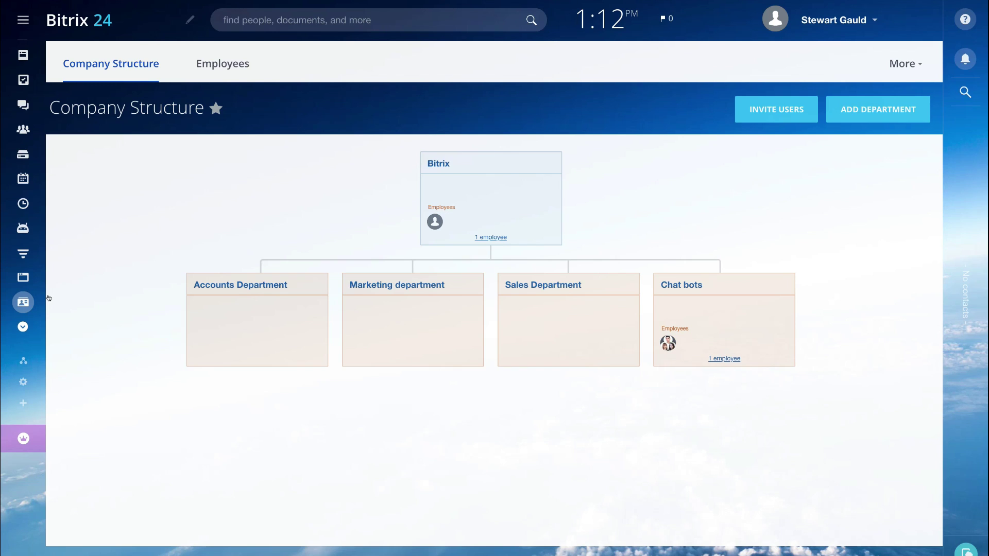
click(780, 108)
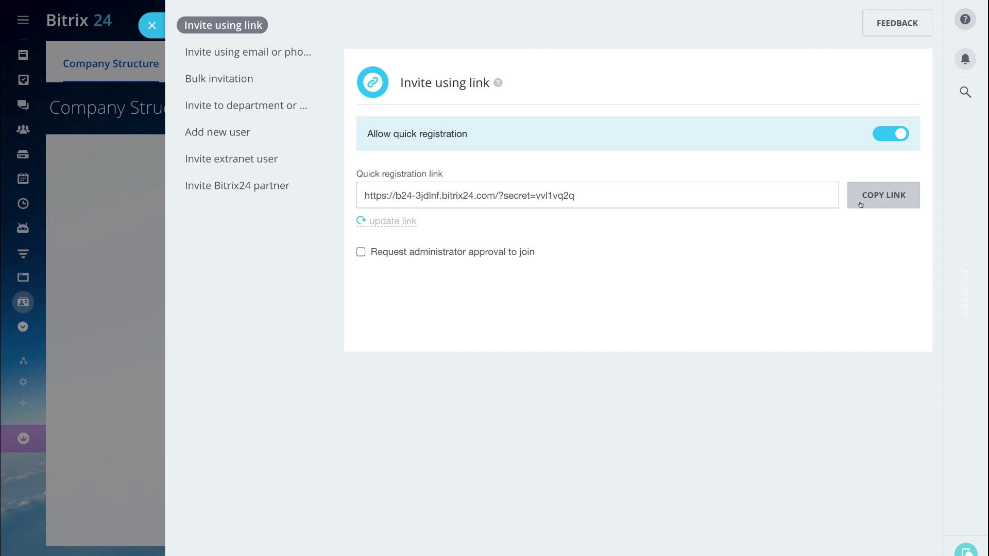
click(278, 50)
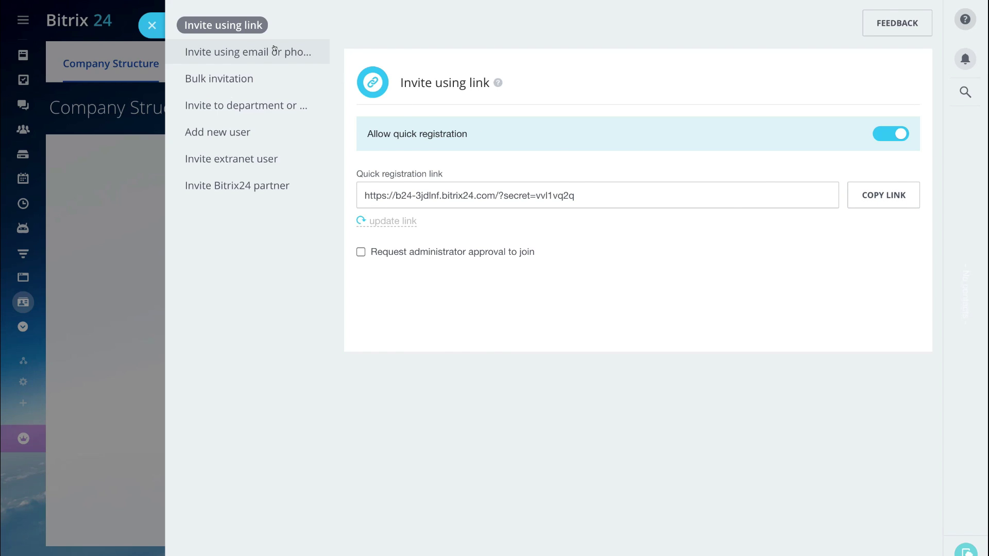
click(453, 147)
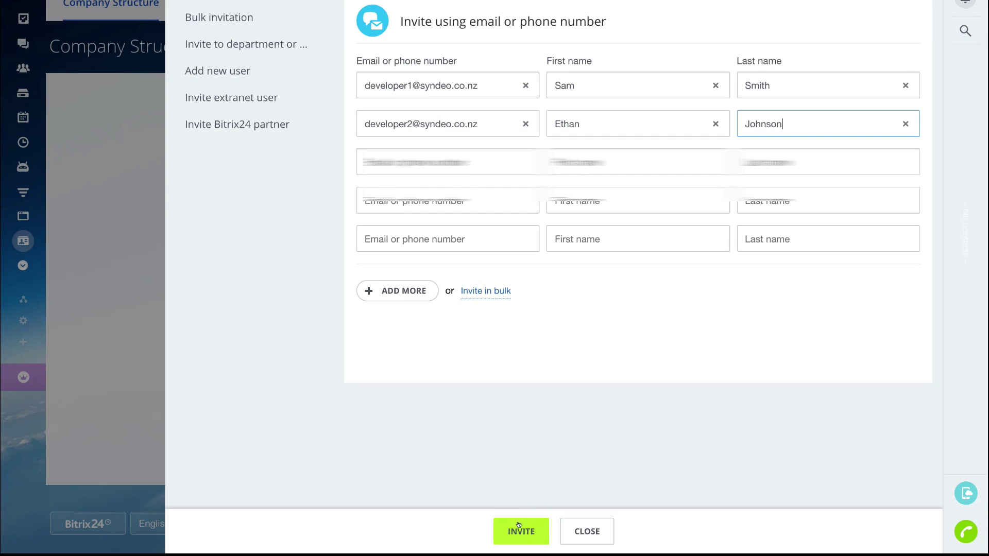
click(520, 526)
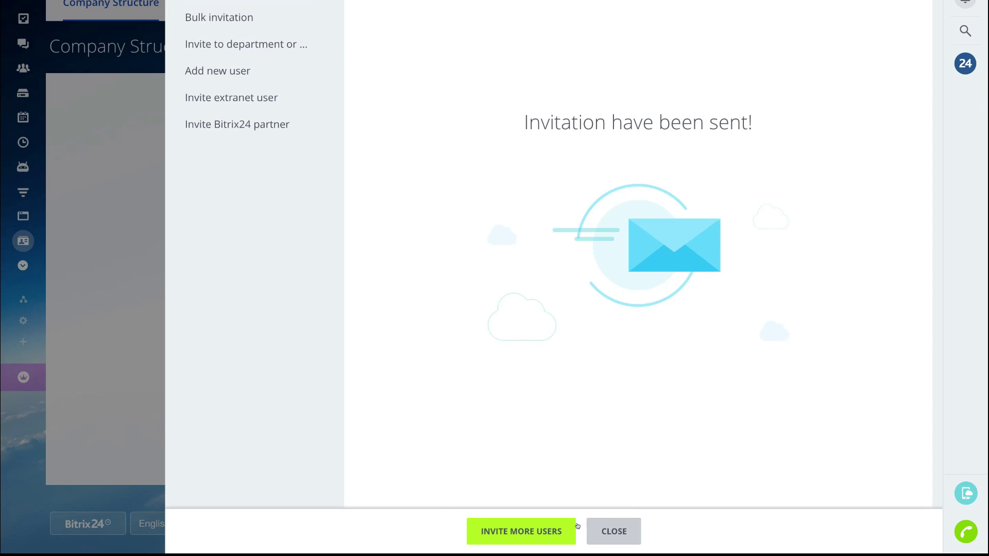
click(611, 531)
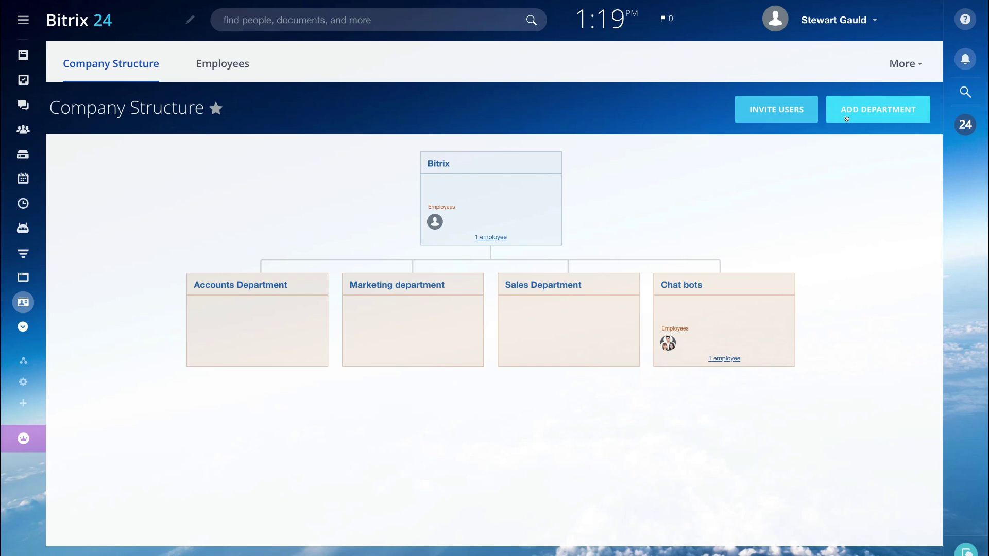
Transfer the Support24 Chatbot to the Marketing department and delete the Chat bots department.
mouse_move(485, 191)
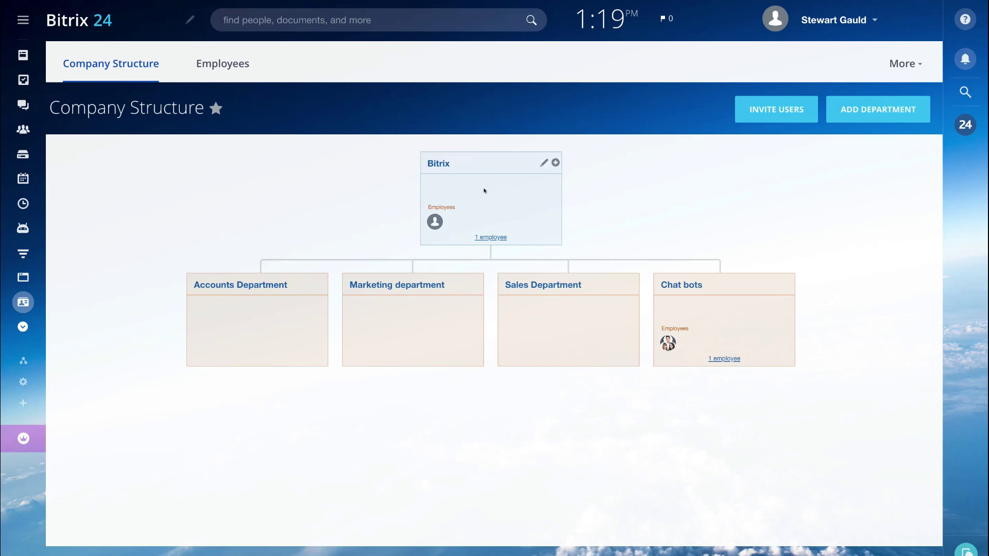
mouse_move(301, 276)
mouse_move(428, 303)
mouse_move(698, 298)
drag(667, 340, 391, 334)
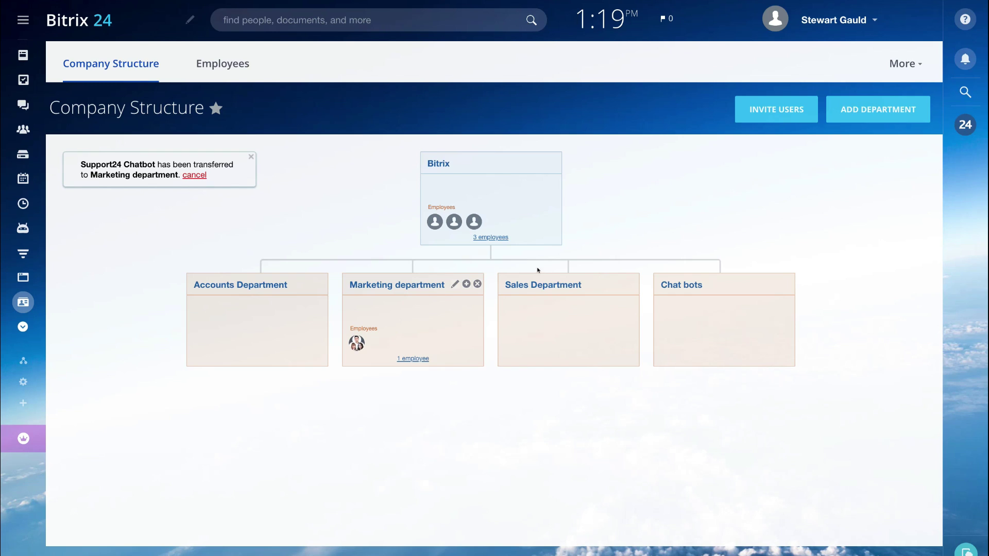
click(789, 284)
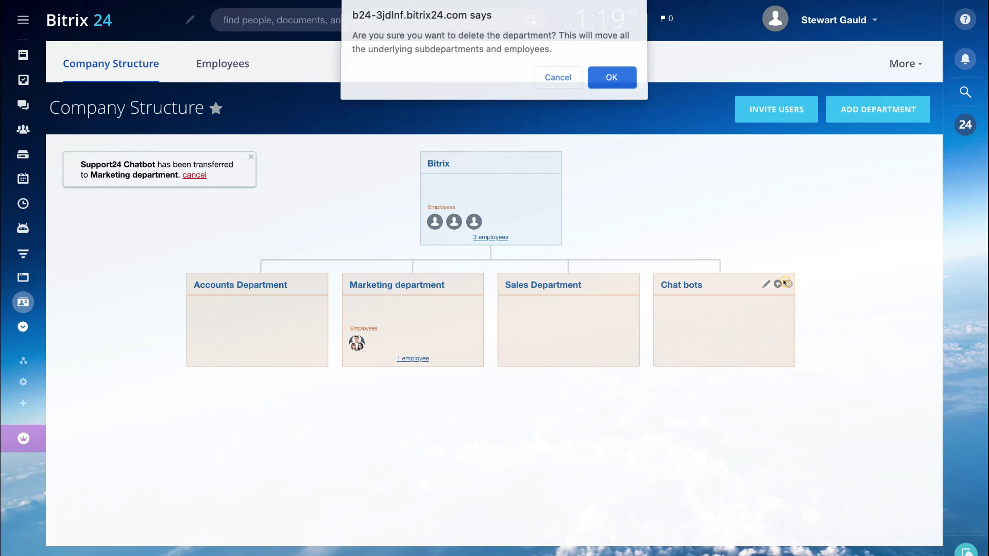
key(Return)
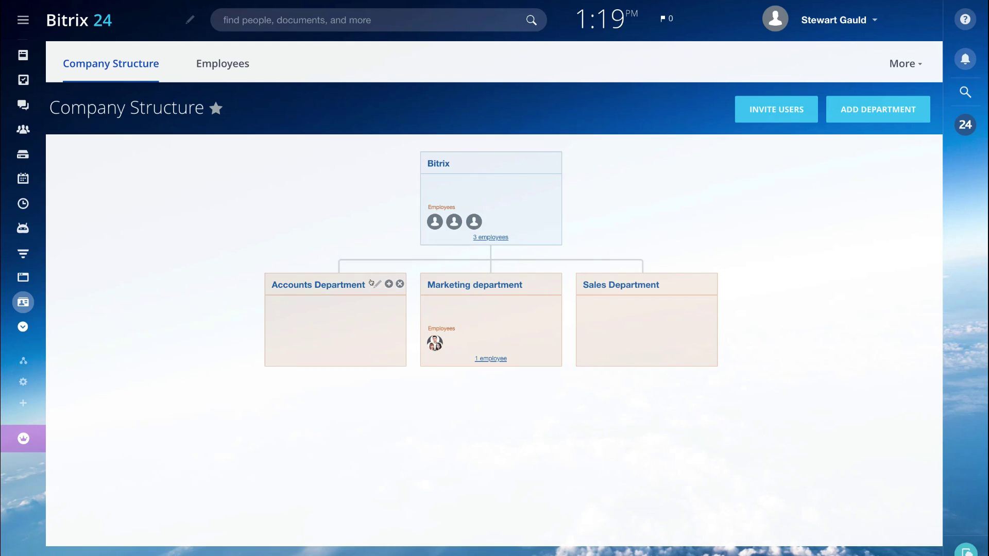
Look at the Accounts Department's editable details without changing them, and open the list of employees.
click(374, 282)
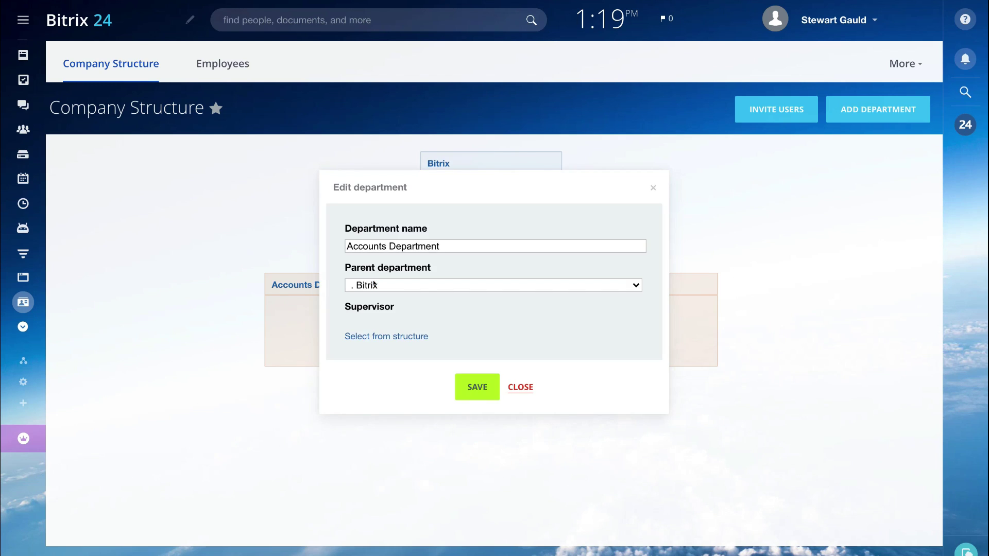
click(653, 187)
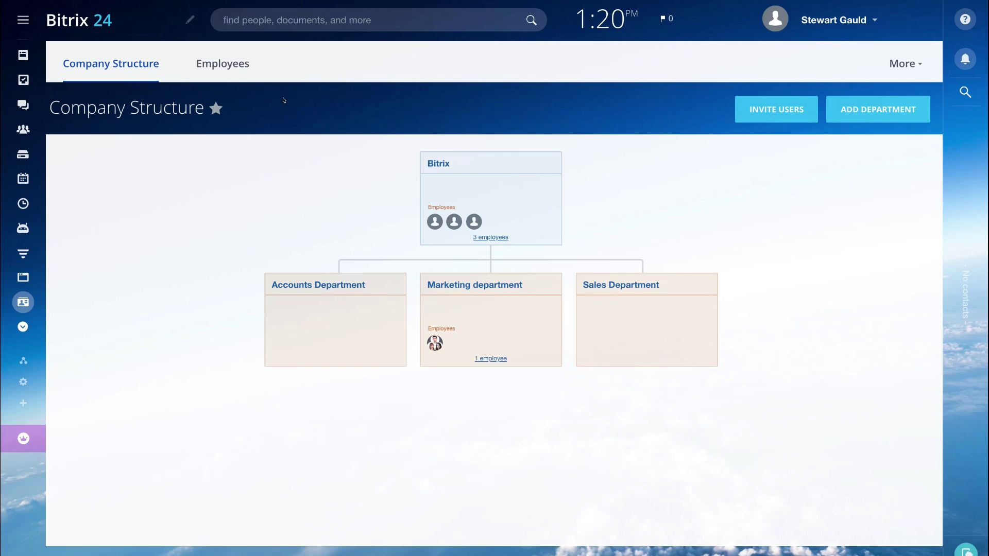
click(235, 68)
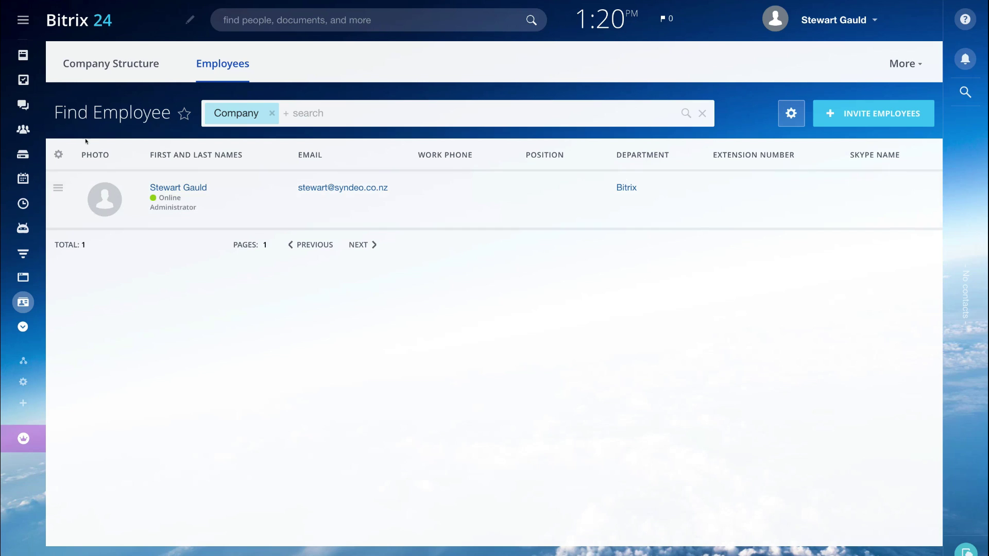
Expand the main menu so its labels stay shown, and go to the Activity Stream.
click(18, 20)
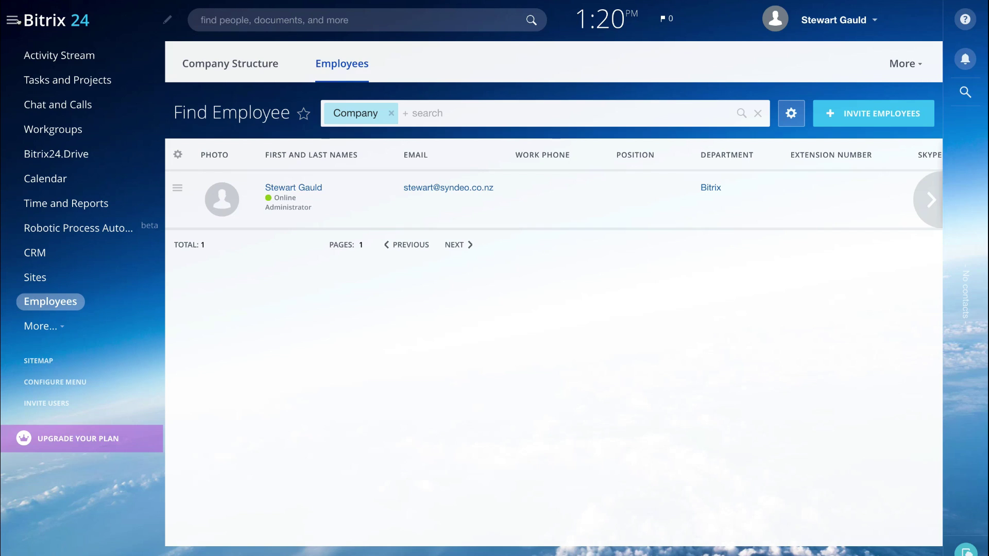
click(52, 53)
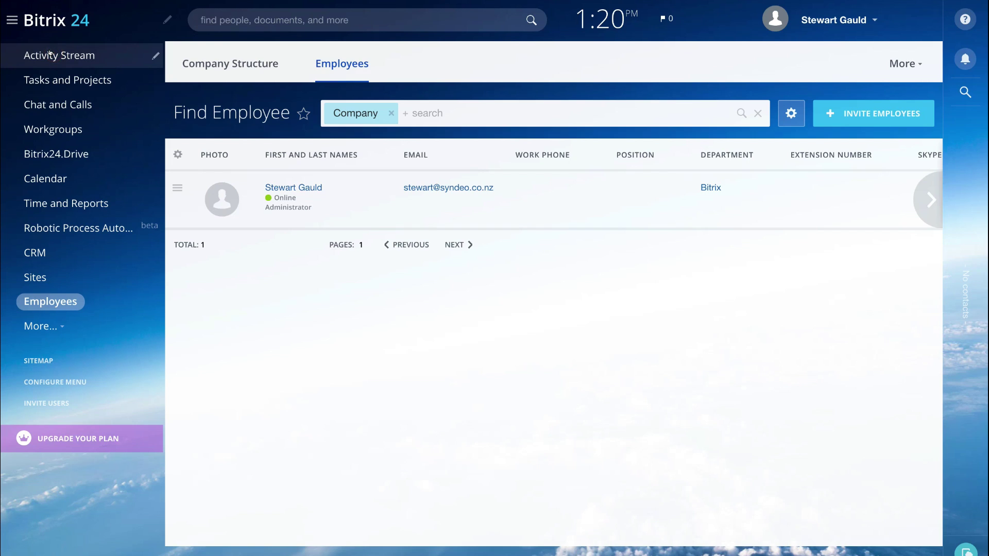
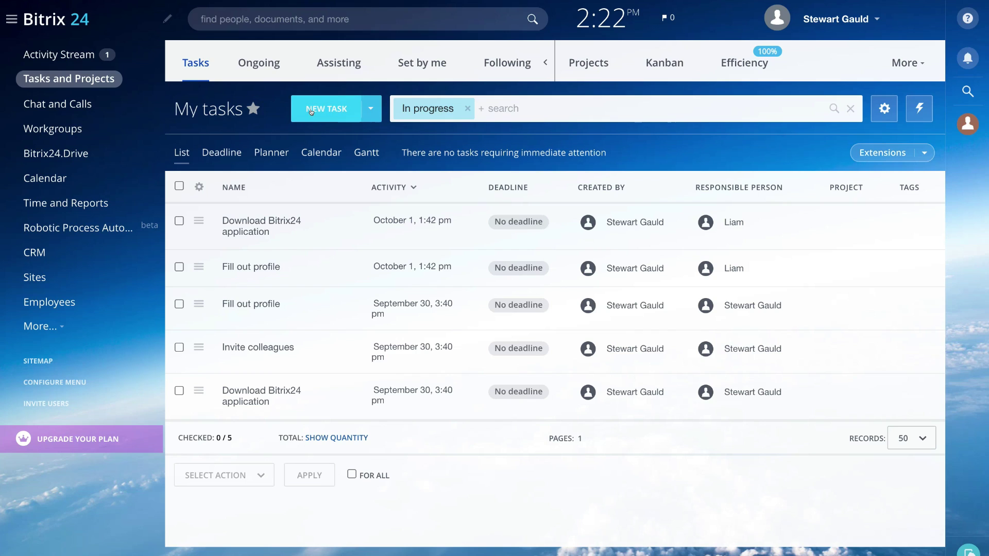
Look over the fields of a blank new task form and close it without creating a task.
click(340, 112)
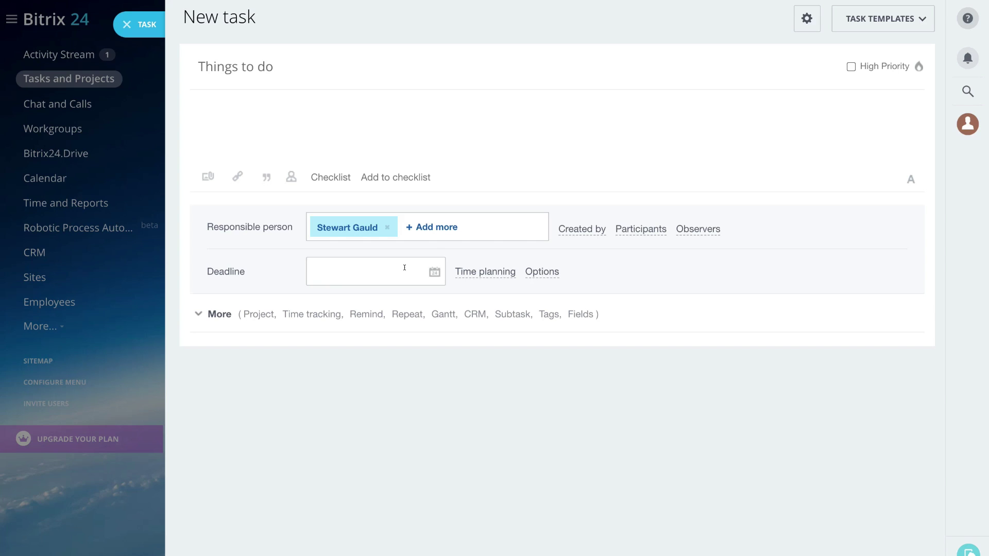
key(Escape)
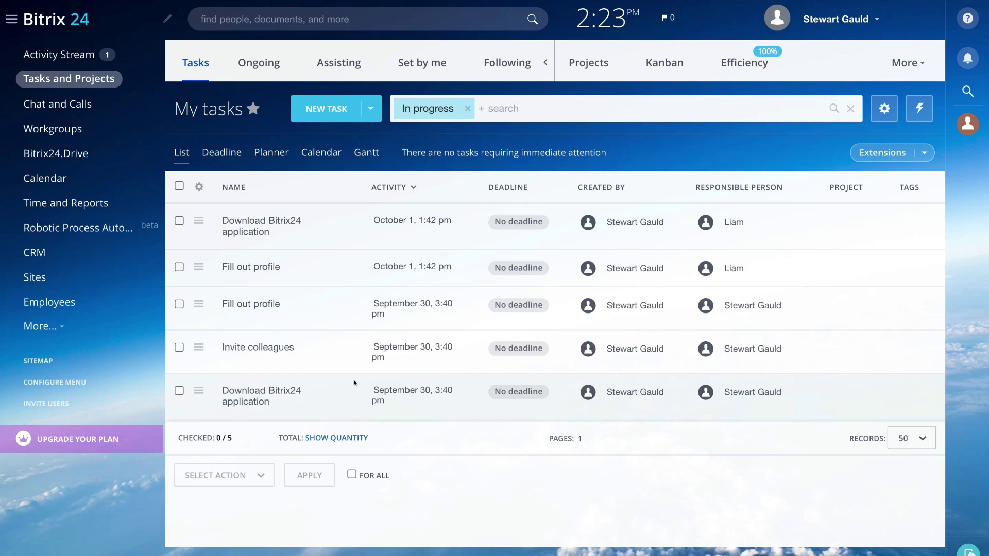
Create an open project named Web Design (Dentist) with a team description, dates 10/01/2020 to 10/30/2020 and one invited employee.
click(598, 59)
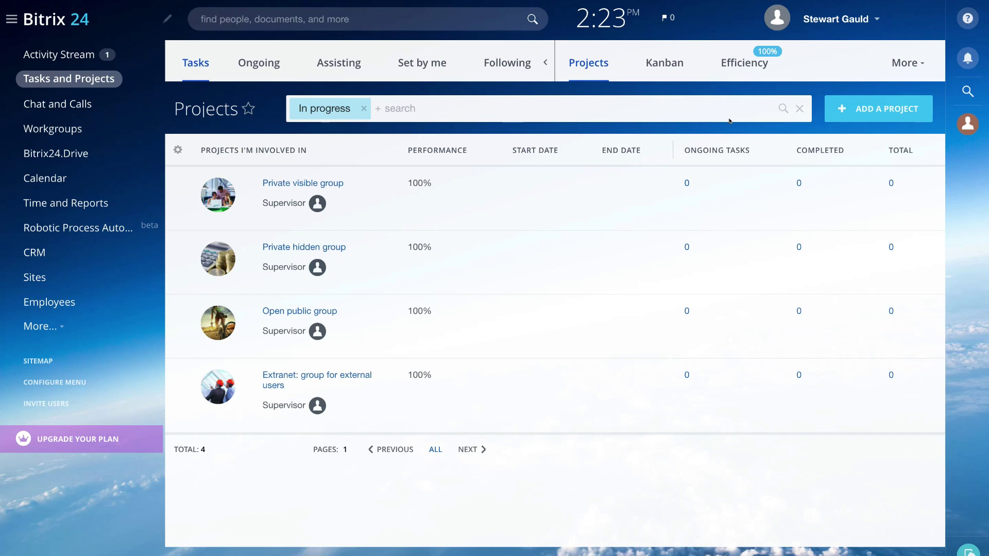
click(852, 109)
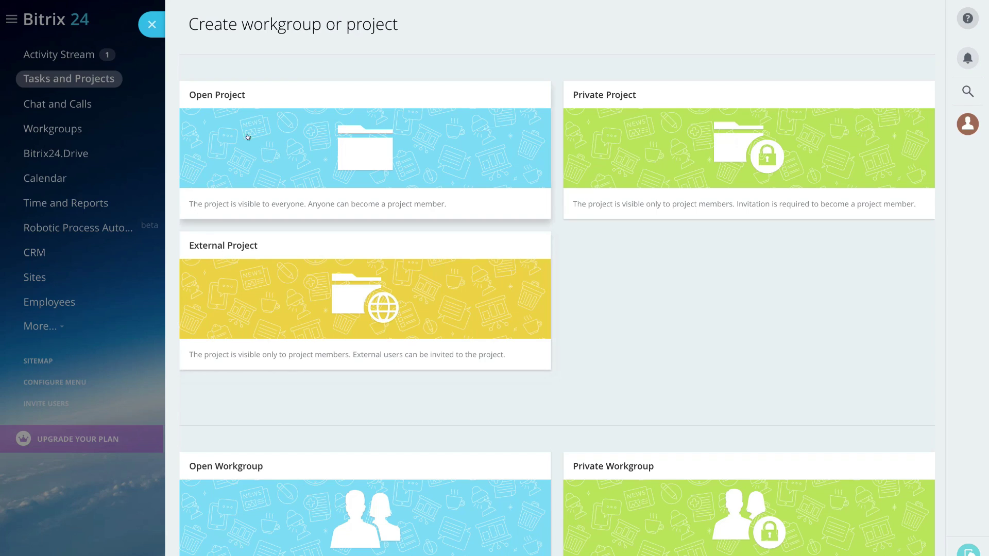
click(301, 134)
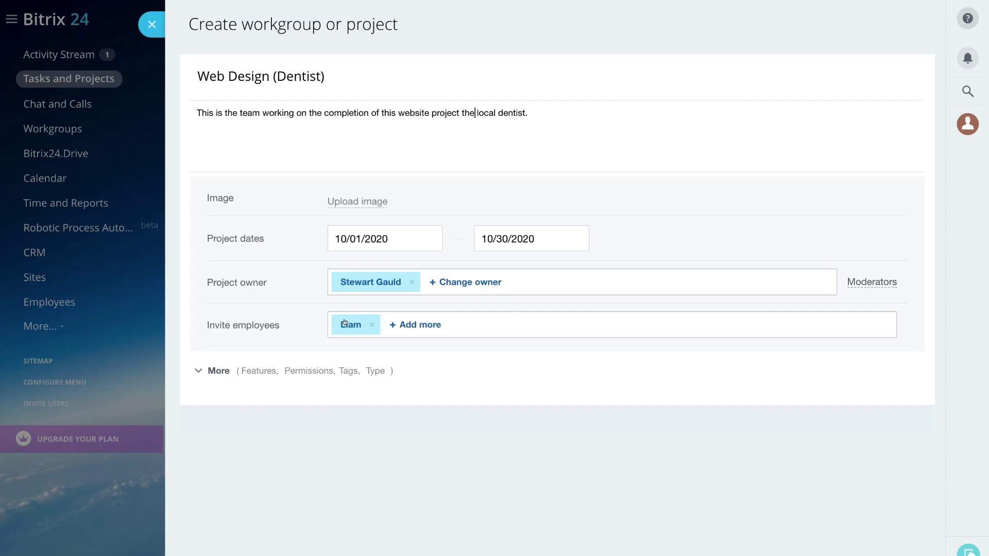
scroll(344, 323, down, 2)
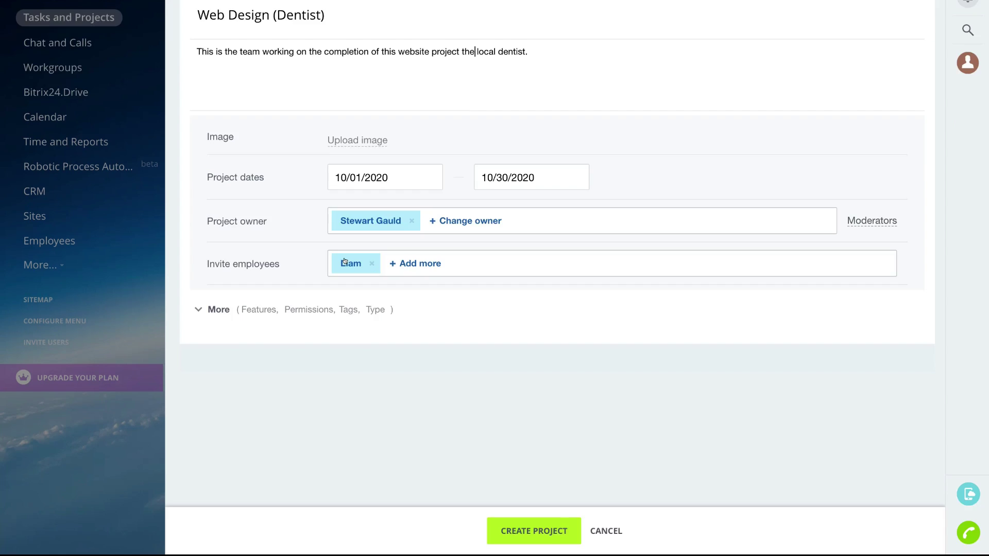
click(535, 530)
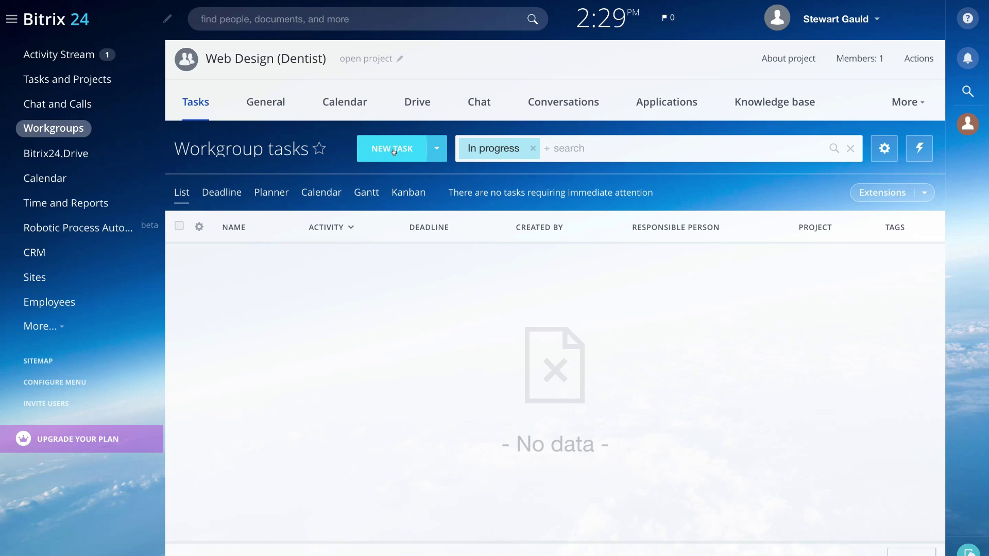
Review the projects list, the Web Design (Dentist) Kanban board and the efficiency statistics, ending on the task list.
click(107, 76)
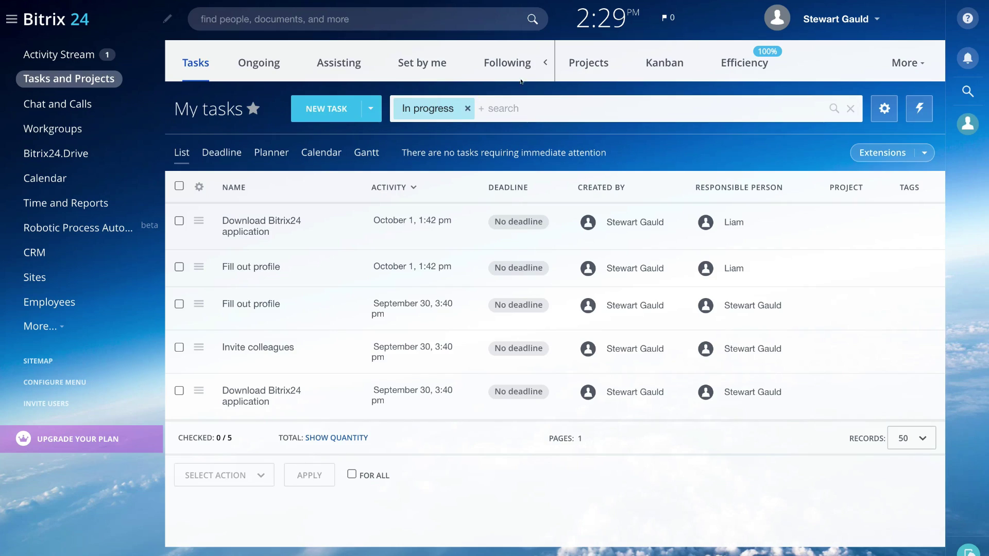
click(576, 60)
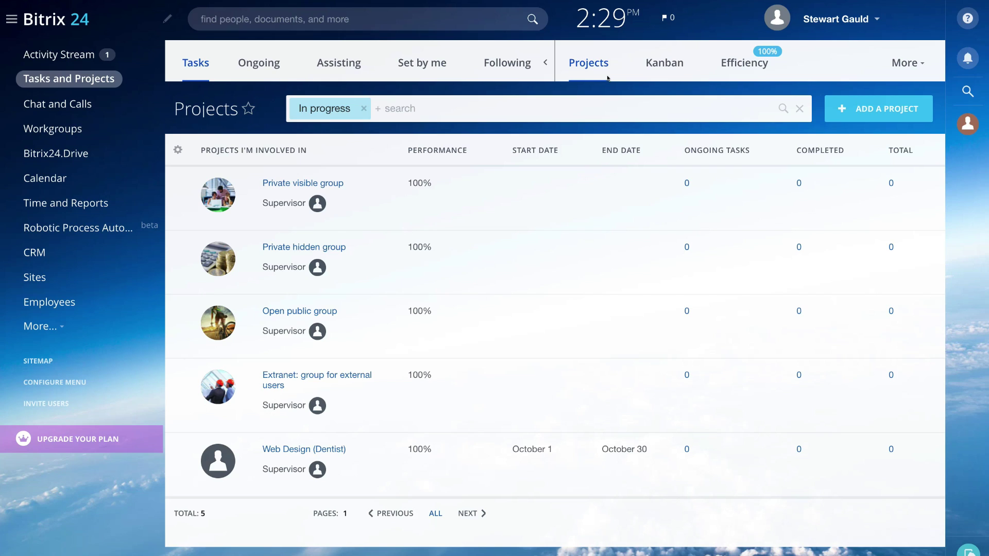
click(666, 63)
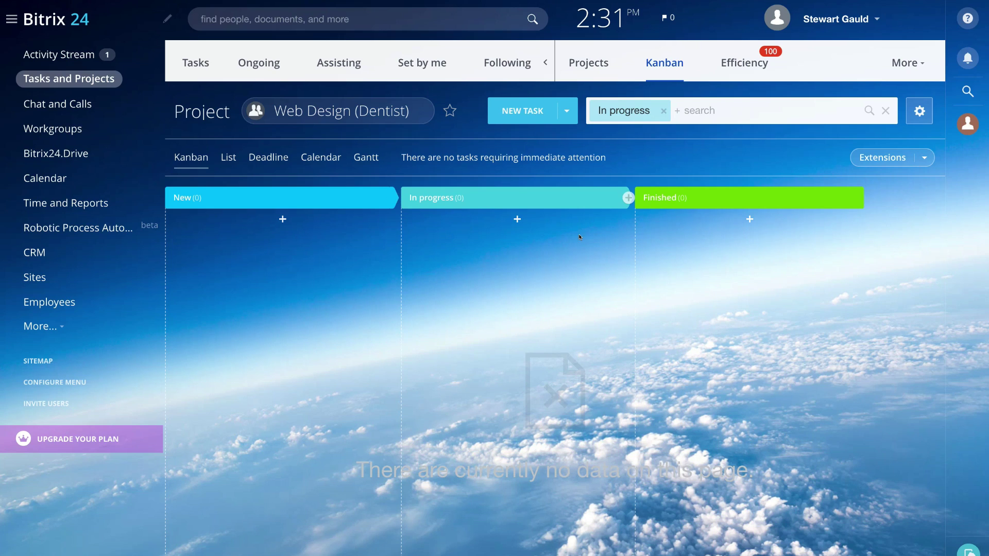
click(737, 71)
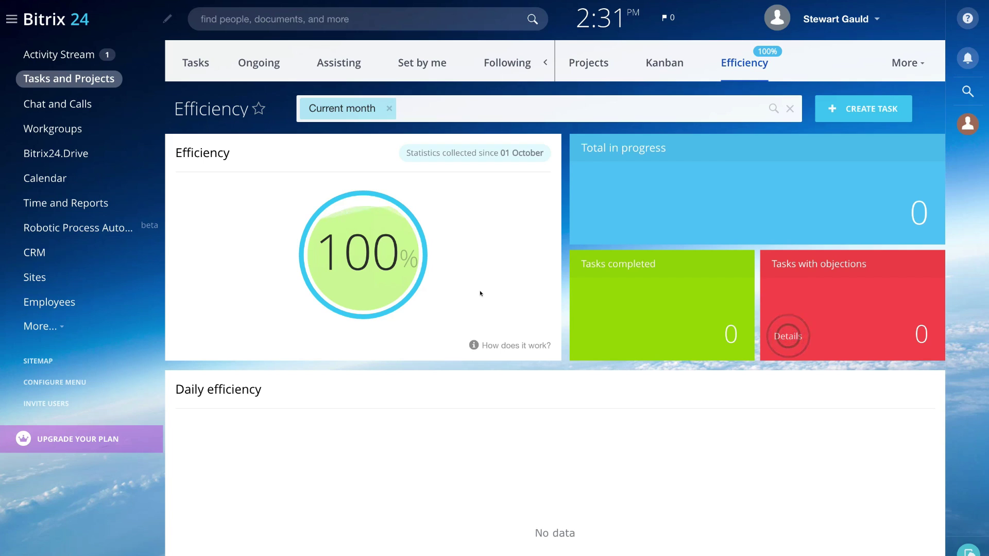
click(586, 70)
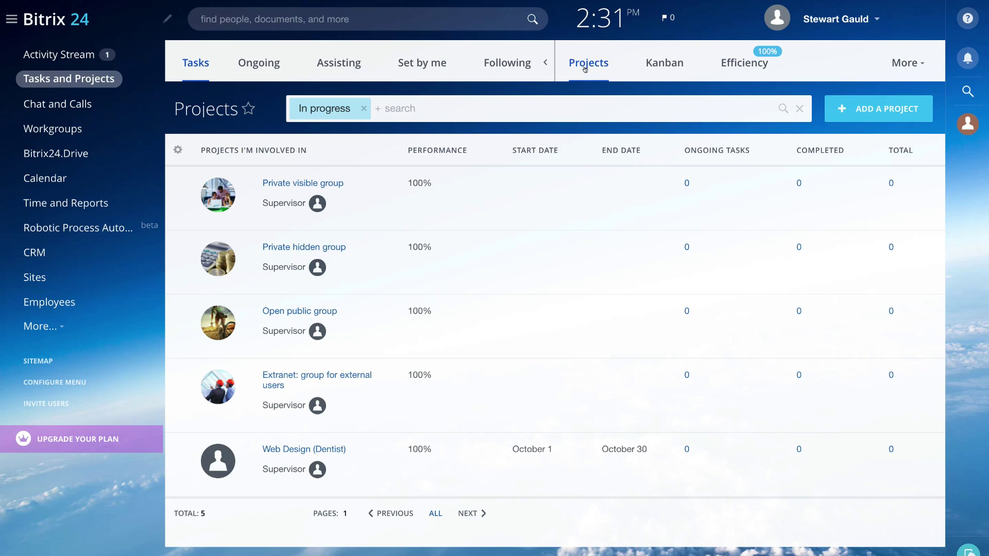
click(201, 58)
mouse_move(593, 57)
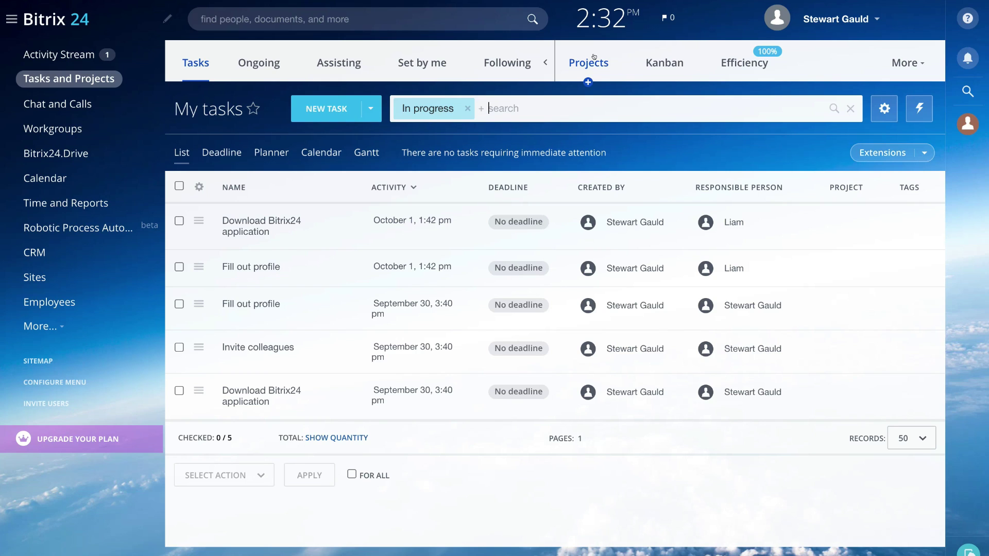
View the list of workgroups and projects, and go to the CRM deals board.
click(49, 127)
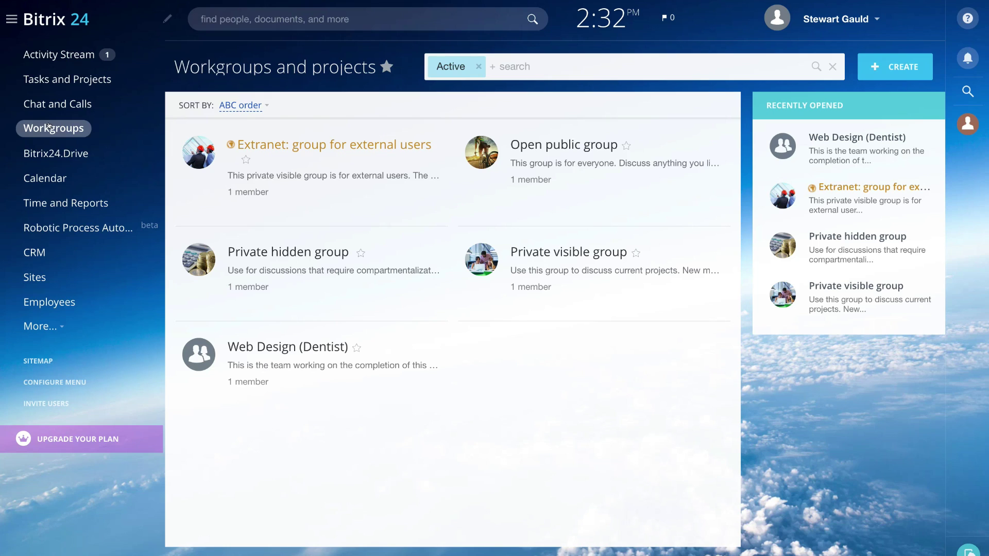
click(58, 251)
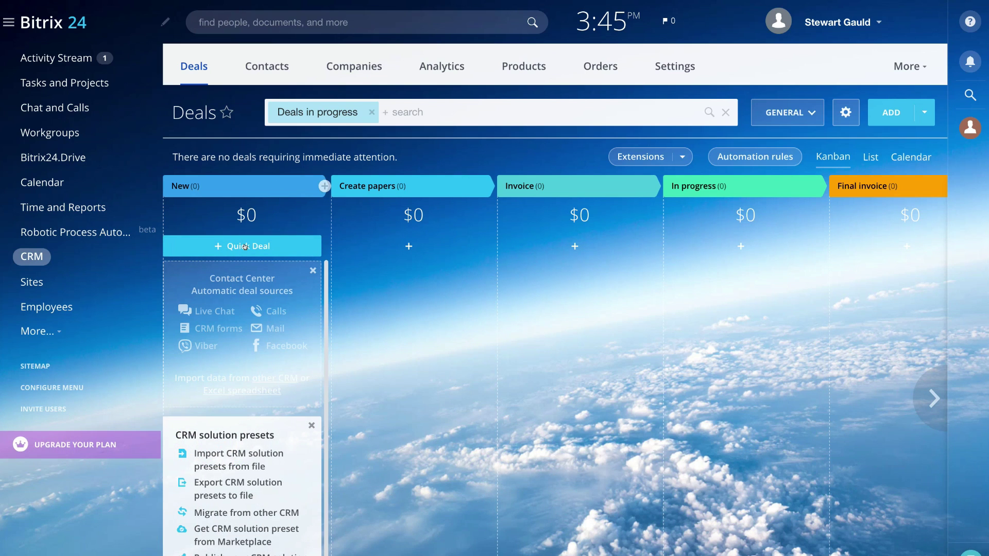
Look over the full form for a new deal, from deal details to the recurring deal section, and cancel it without saving.
click(886, 118)
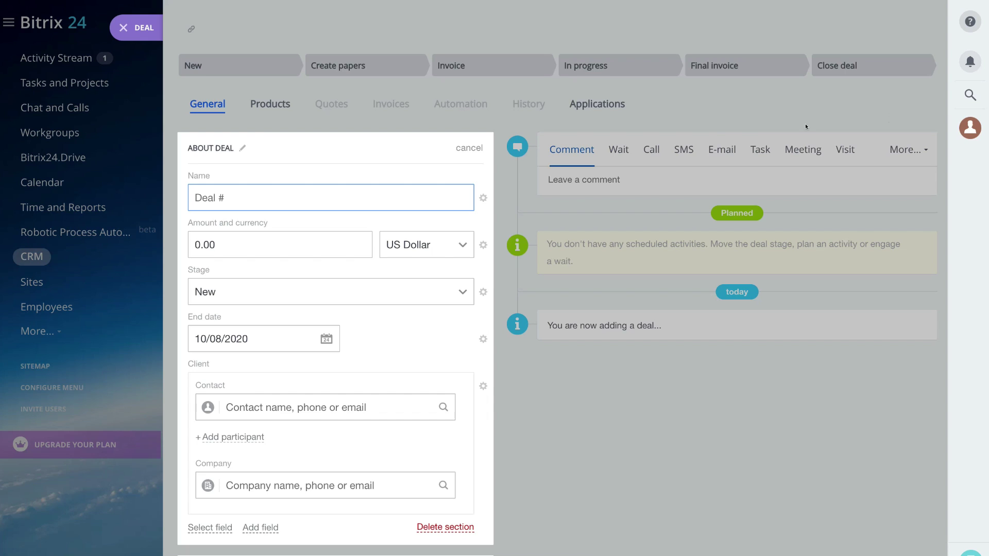
scroll(400, 221, down, 4)
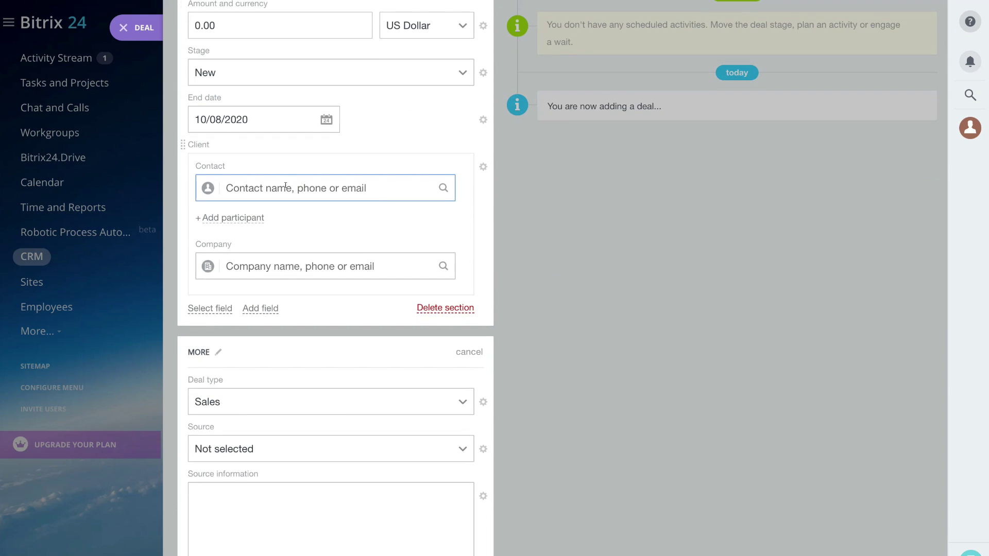
click(280, 261)
scroll(279, 261, down, 4)
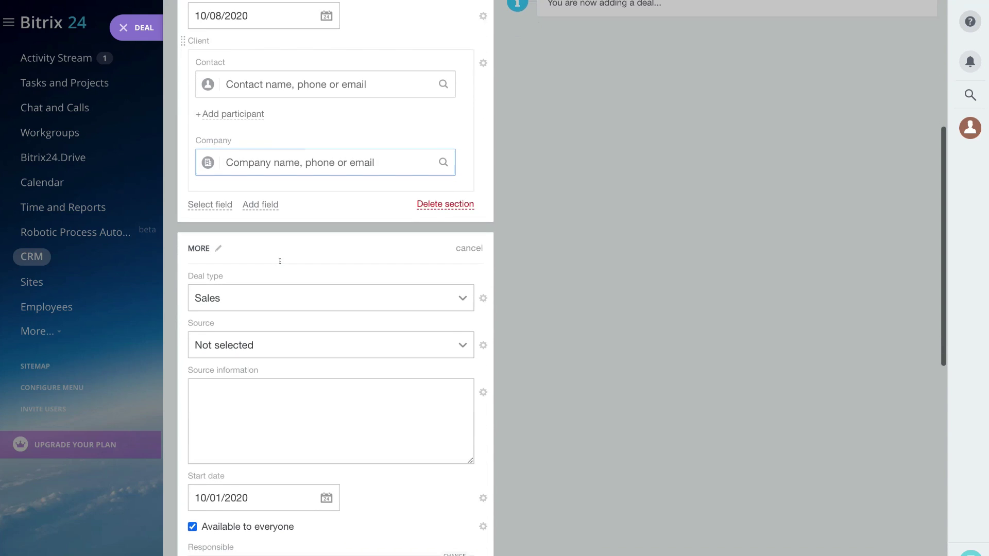
scroll(280, 261, down, 7)
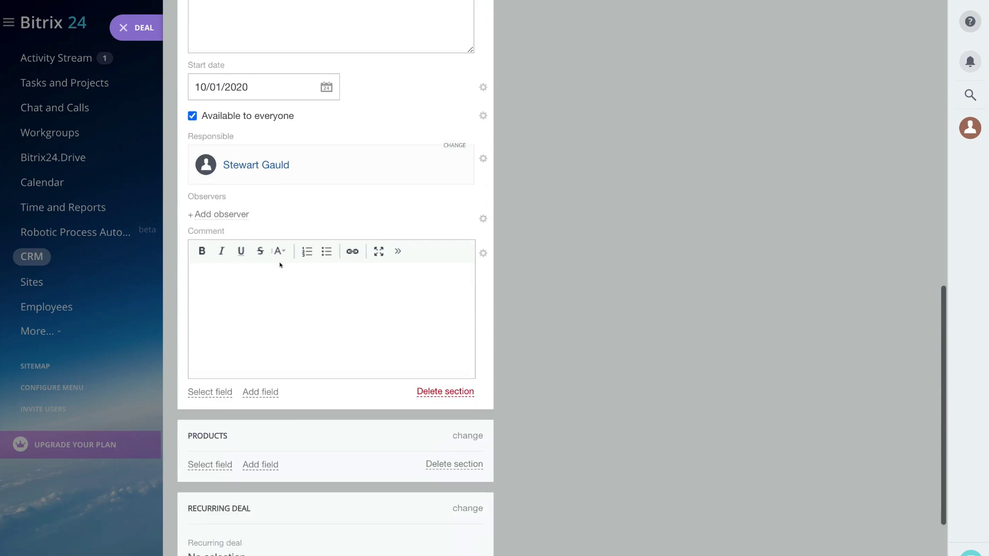
scroll(421, 374, down, 5)
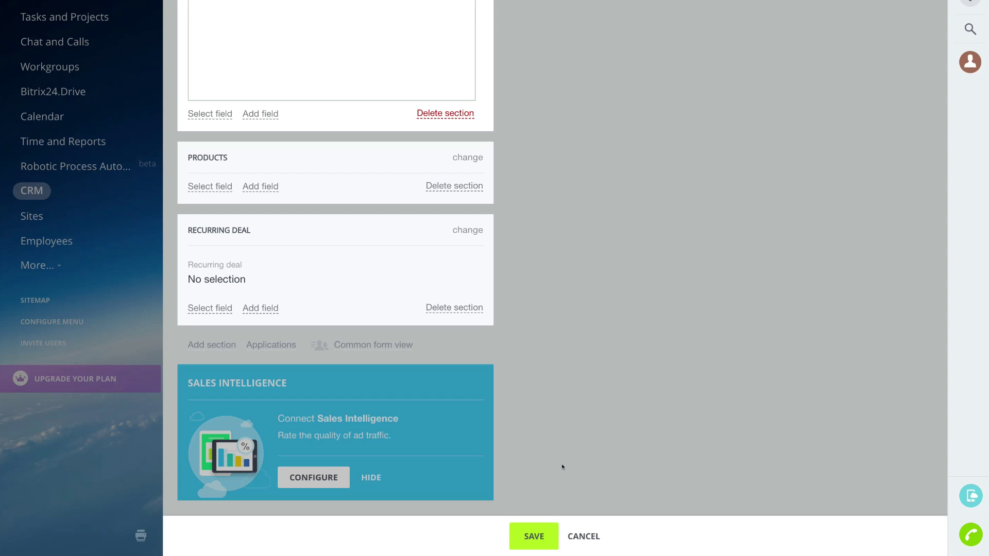
click(587, 536)
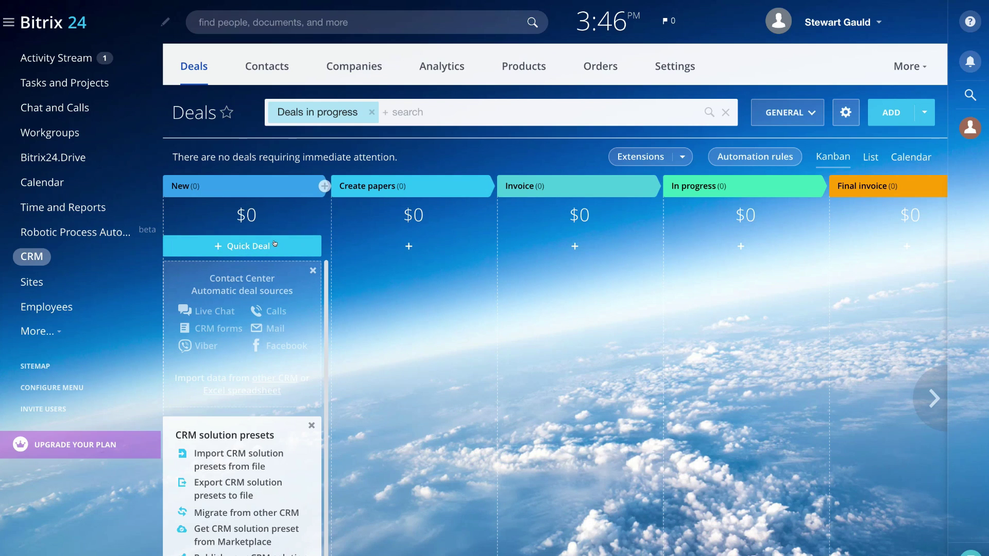
Look at the quick deal forms in the New, Create papers and In progress stages of the deals board.
click(274, 246)
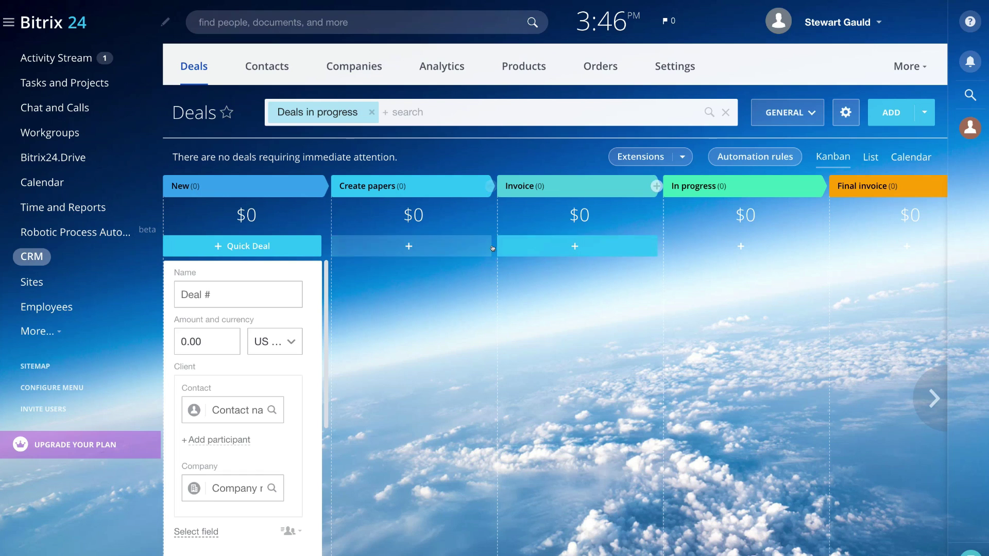
click(414, 247)
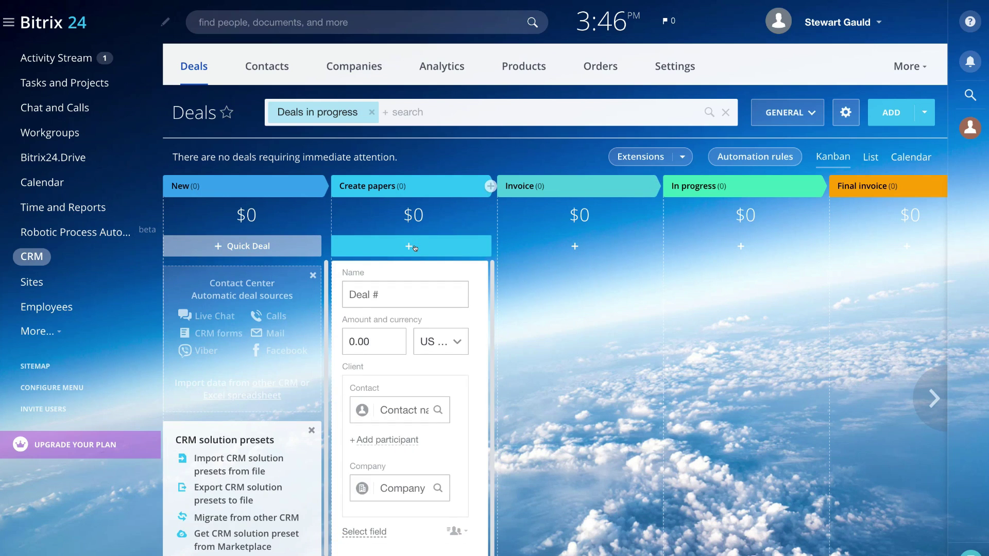
click(731, 238)
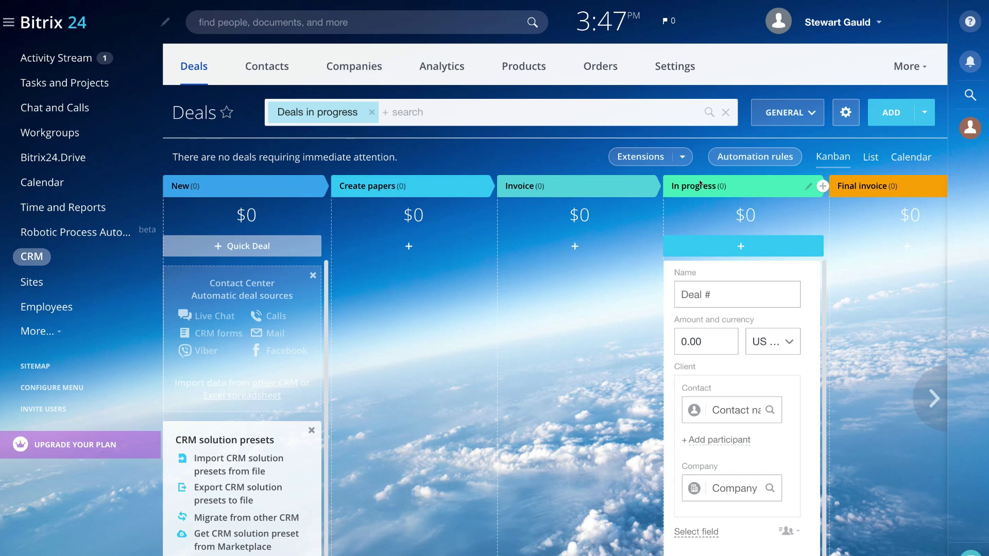
Examine the fields of a blank new contact form in the CRM contacts and close it without creating a contact.
click(269, 68)
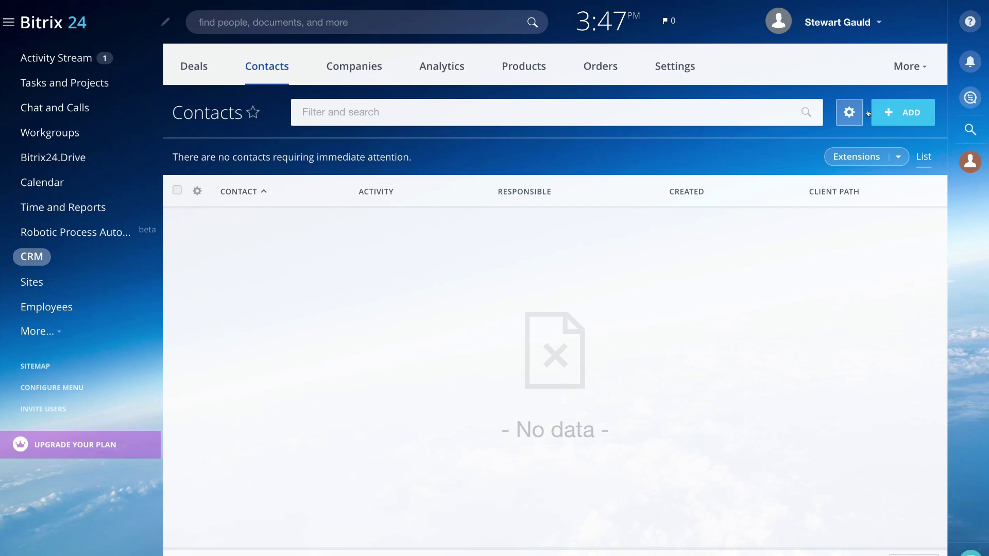
click(888, 115)
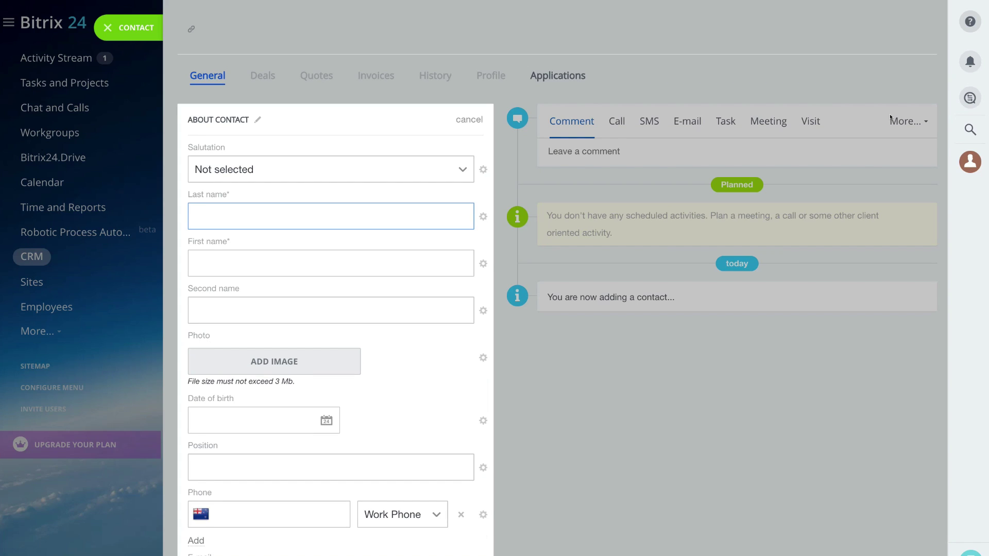
scroll(477, 279, down, 7)
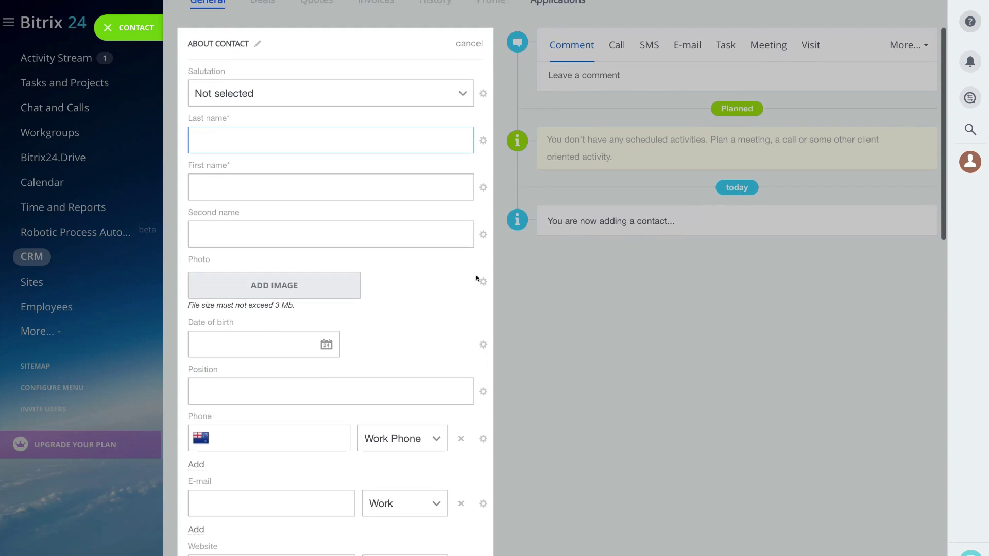
scroll(477, 278, down, 3)
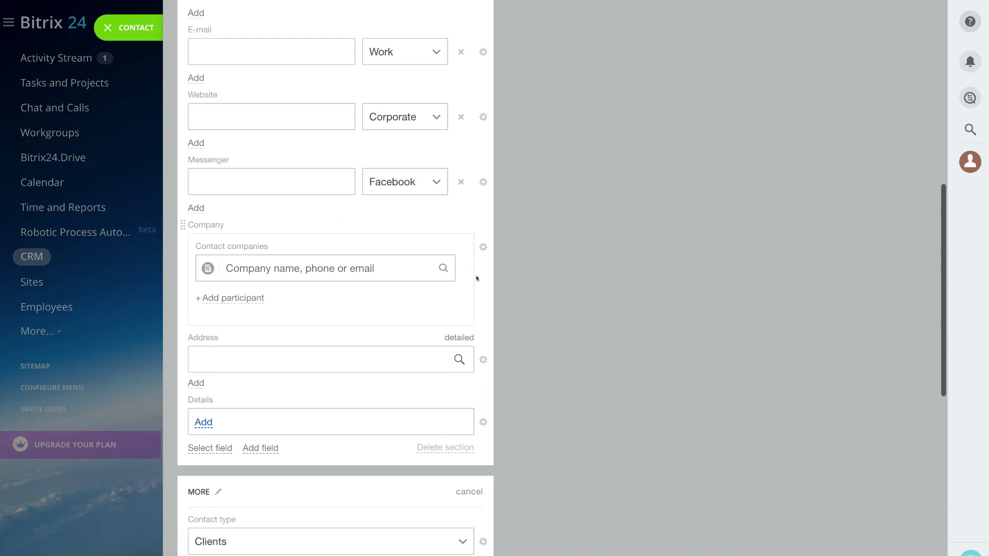
scroll(476, 279, up, 8)
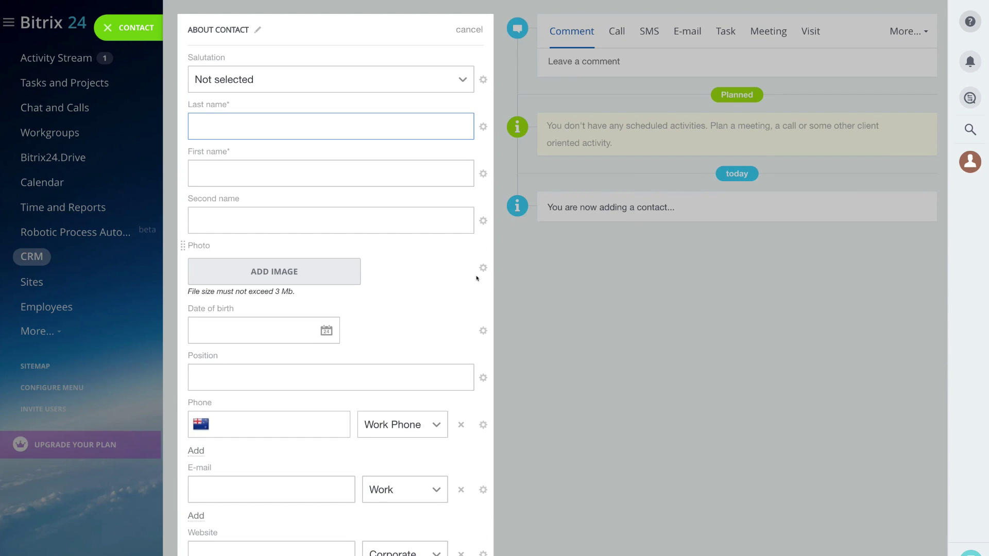
scroll(477, 278, up, 2)
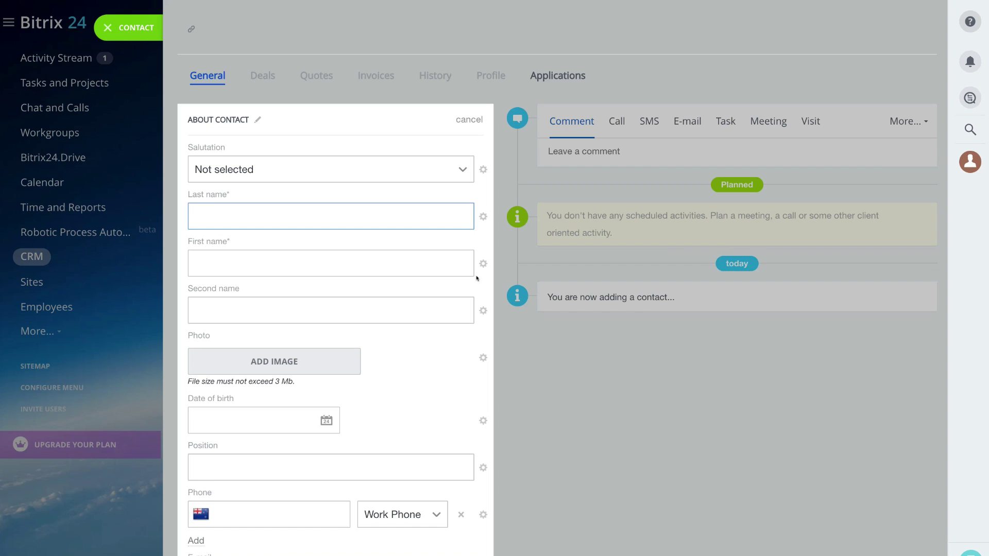
click(109, 26)
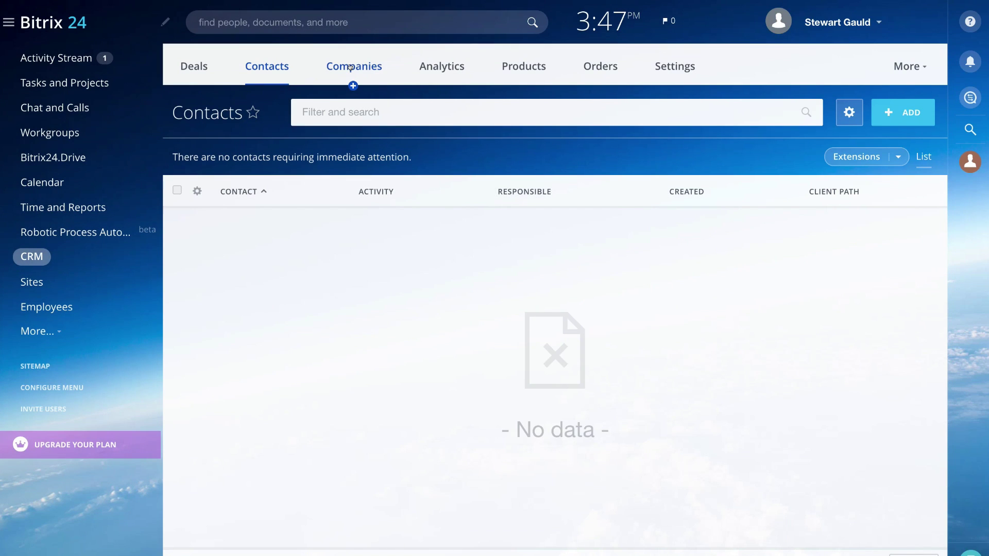
Examine the fields of a blank new company form in the CRM companies and close it without creating a company.
click(351, 67)
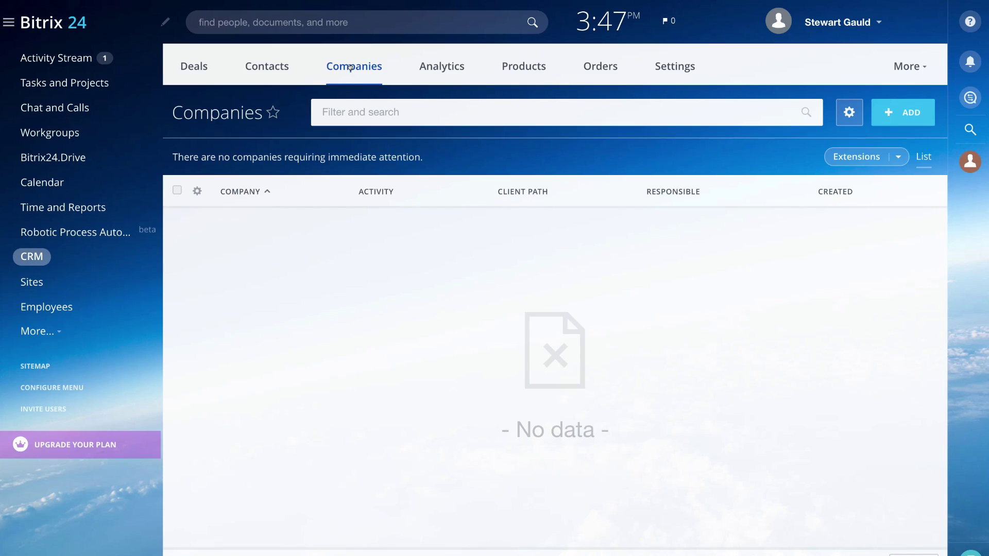
click(906, 111)
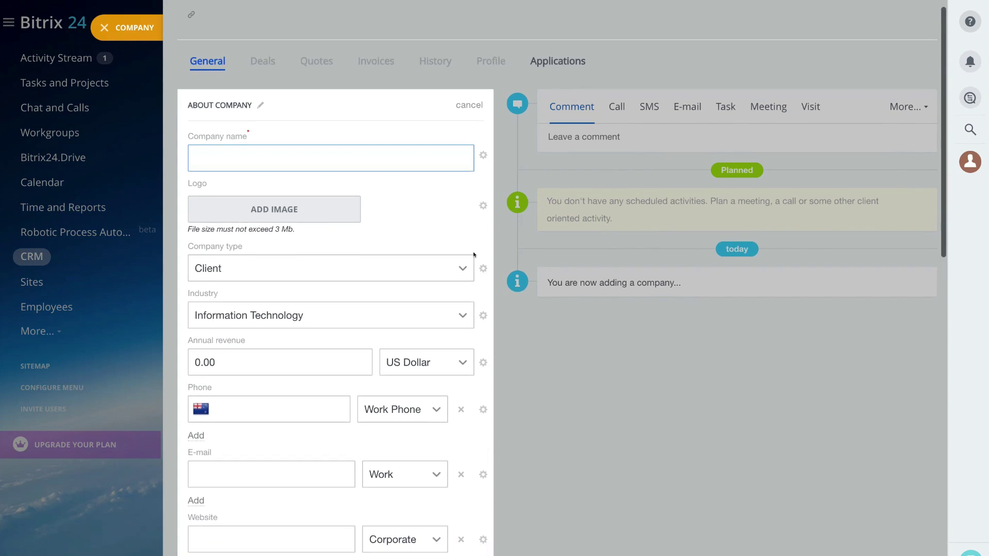
scroll(474, 255, down, 9)
scroll(473, 254, down, 5)
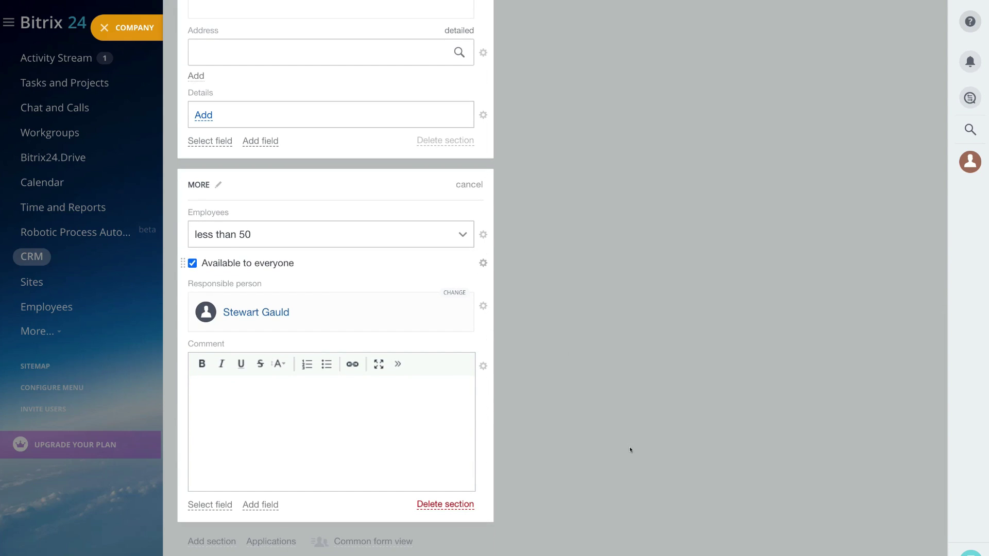
key(Escape)
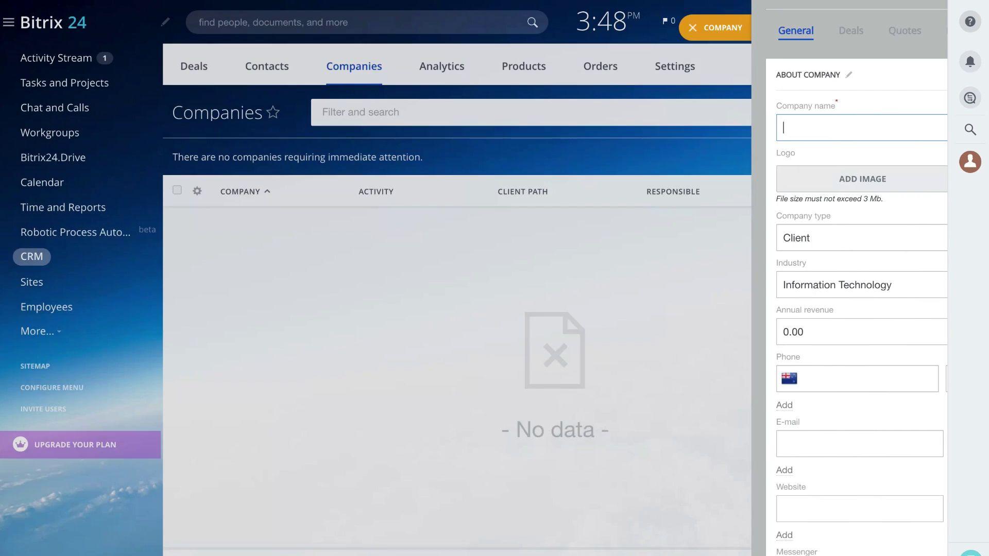